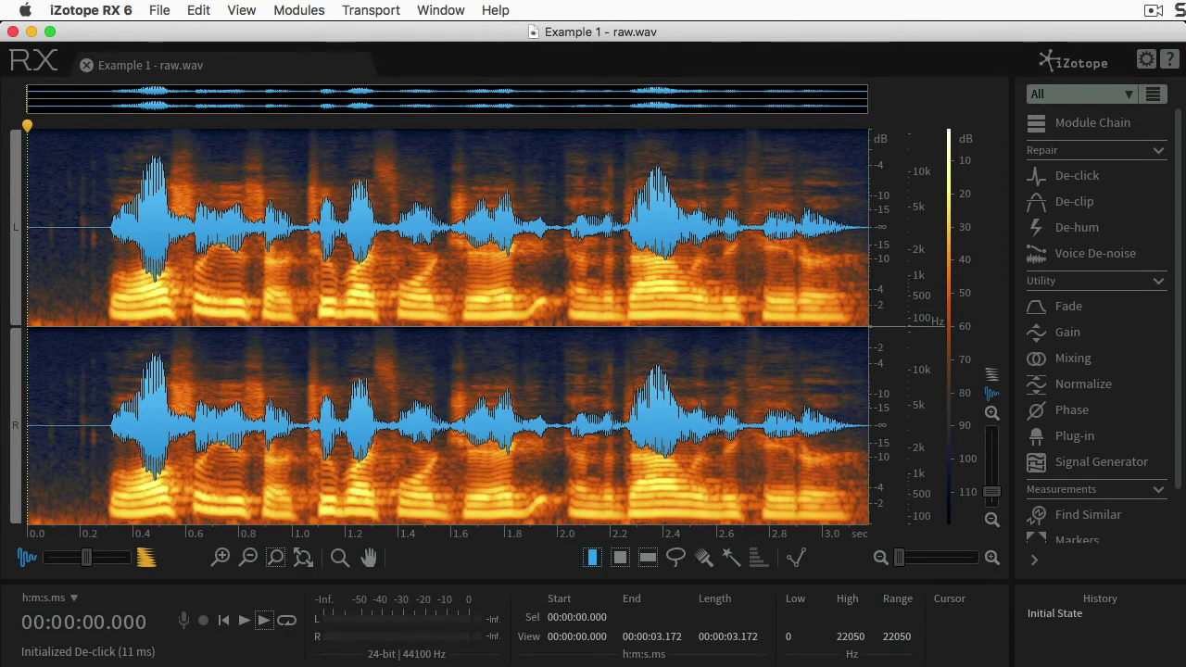
Show raw.wav as waveform only and play the raw clip from the start twice.
{"action": "left_click", "coordinate": [26, 557]}
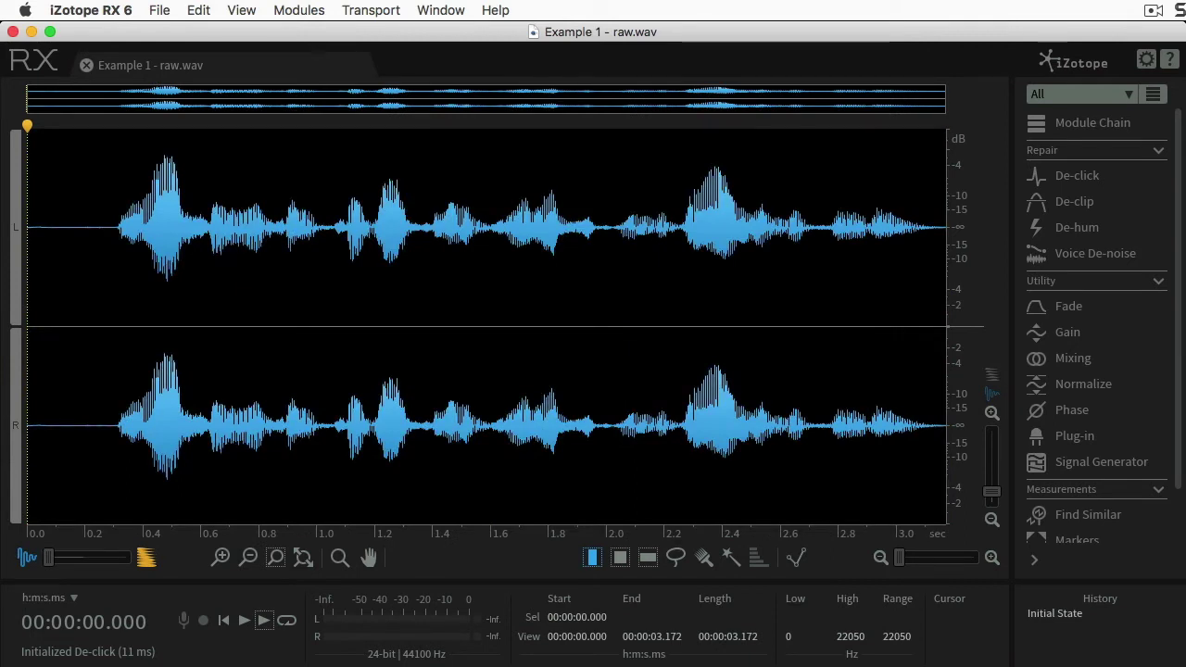
{"action": "left_click", "coordinate": [263, 620]}
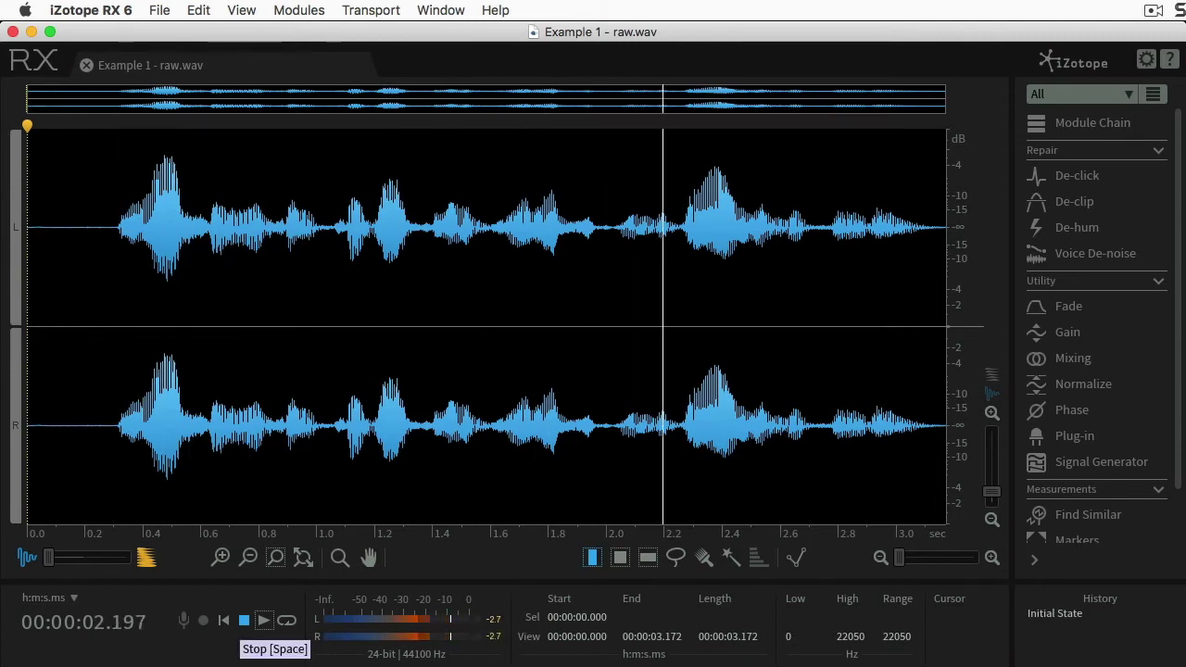
{"action": "left_click", "coordinate": [263, 620]}
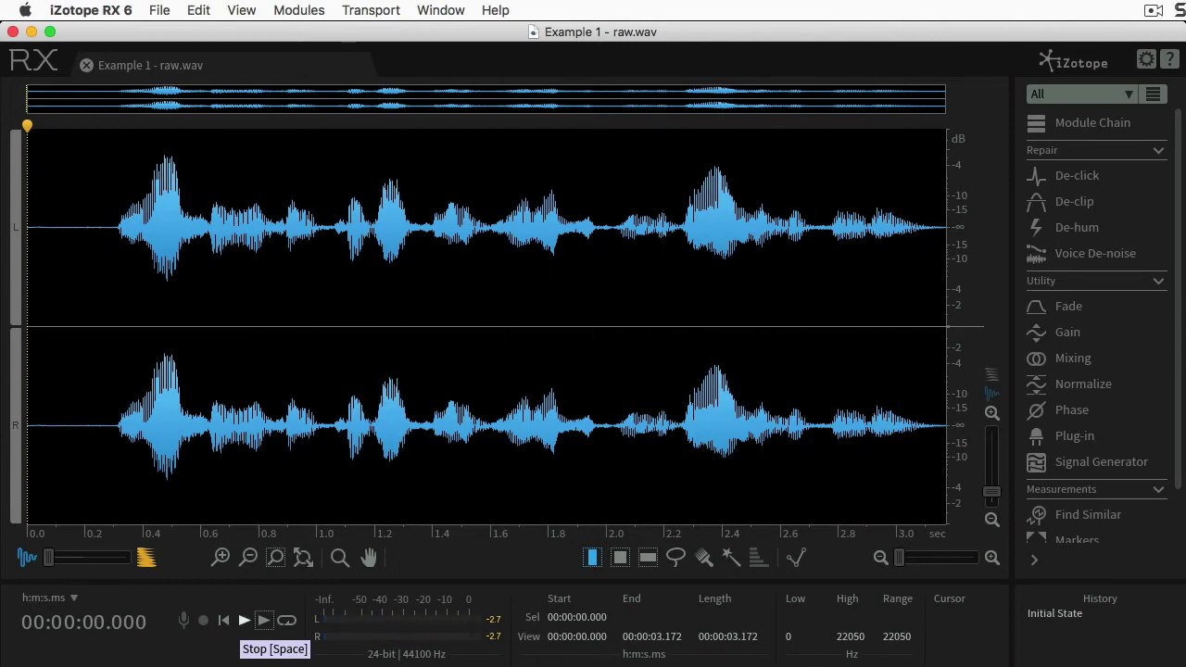
Audition the silent lead-in and the 2.1–2.3 s pause for mouth clicks, then clear the selection.
{"action": "left_click_drag", "start_coordinate": [28, 278], "coordinate": [114, 278]}
{"action": "key", "text": "space"}
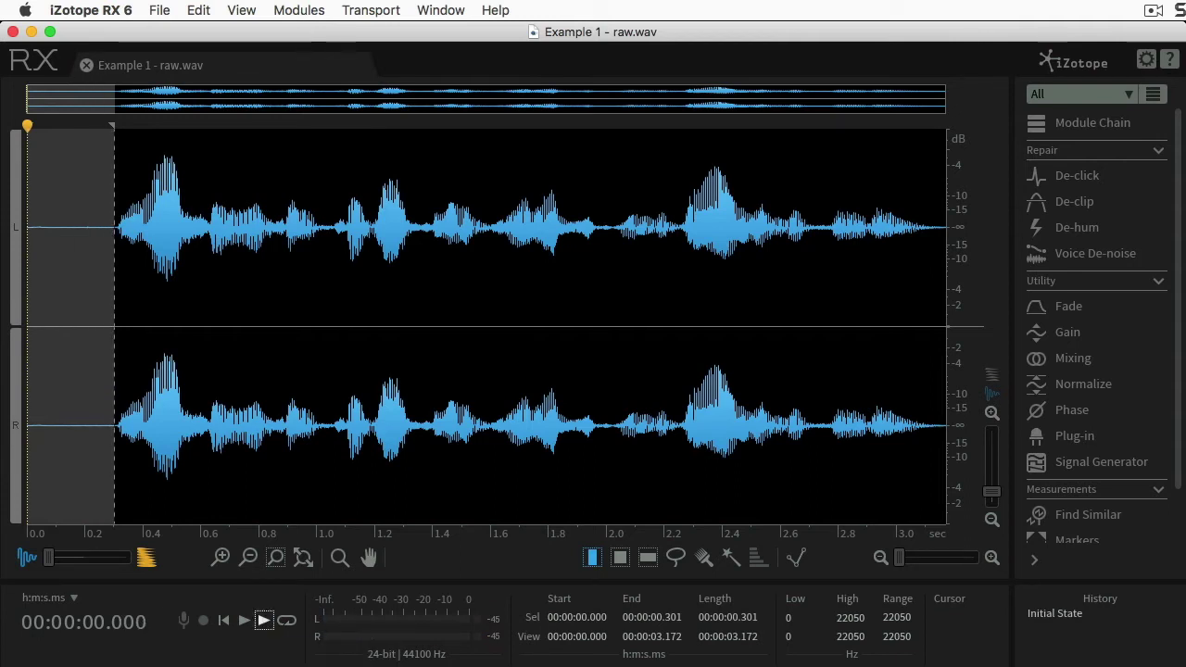
{"action": "left_click_drag", "start_coordinate": [639, 278], "coordinate": [698, 278]}
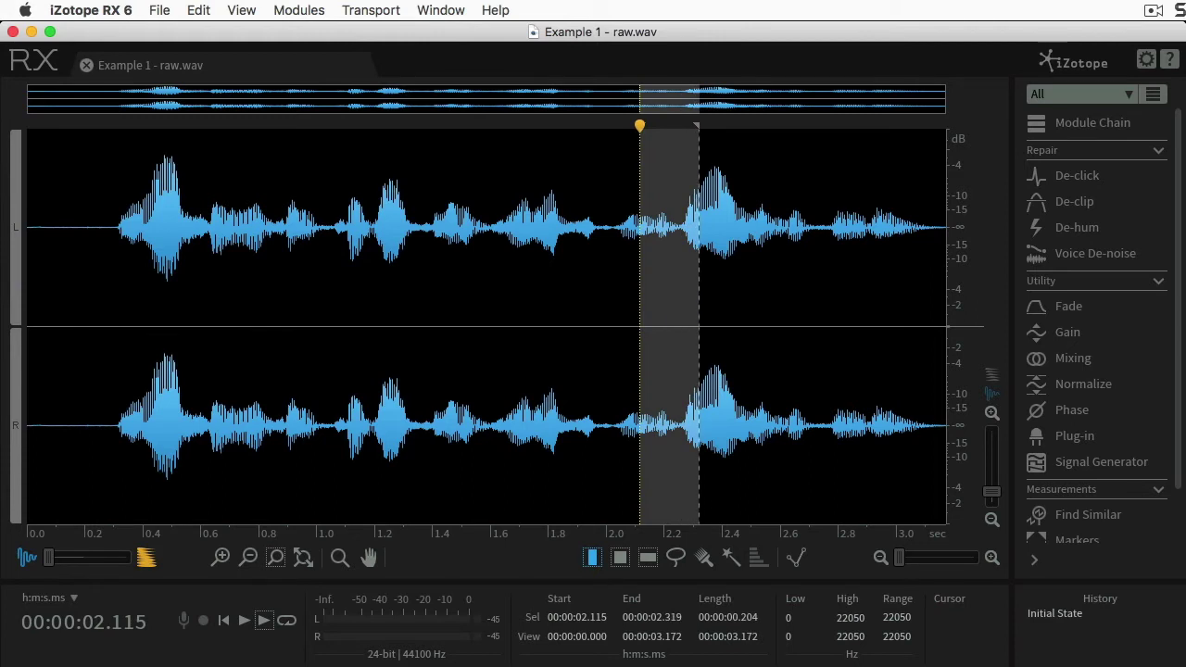
{"action": "key", "text": "space"}
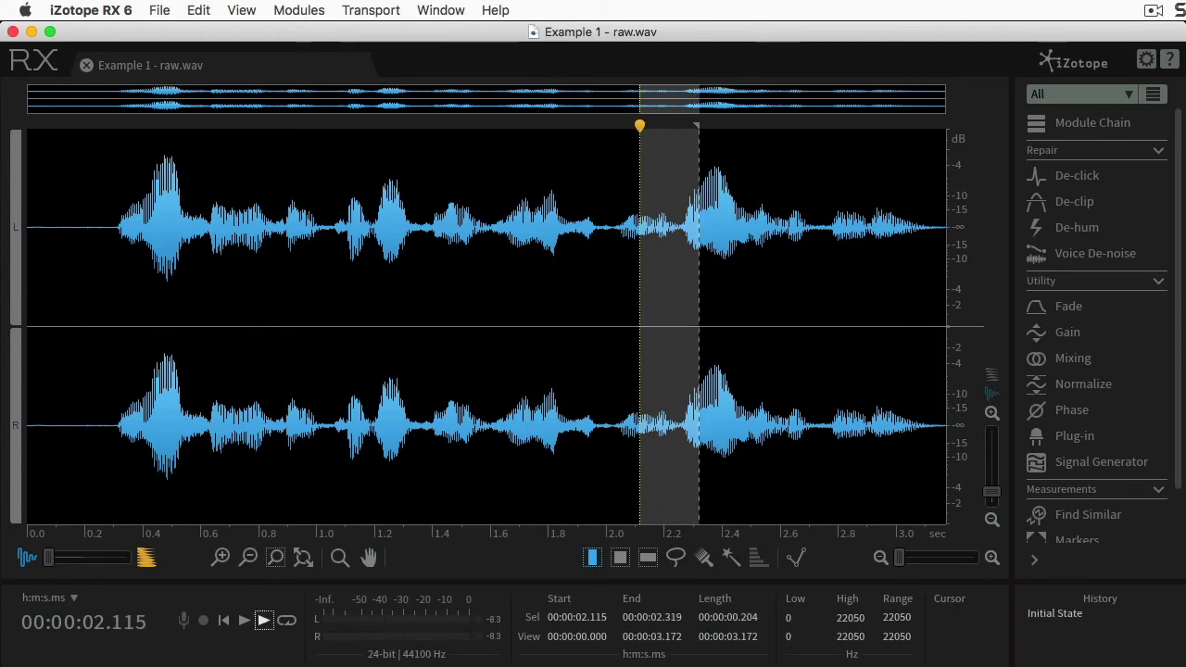
{"action": "key", "text": "space"}
{"action": "key", "text": "Escape"}
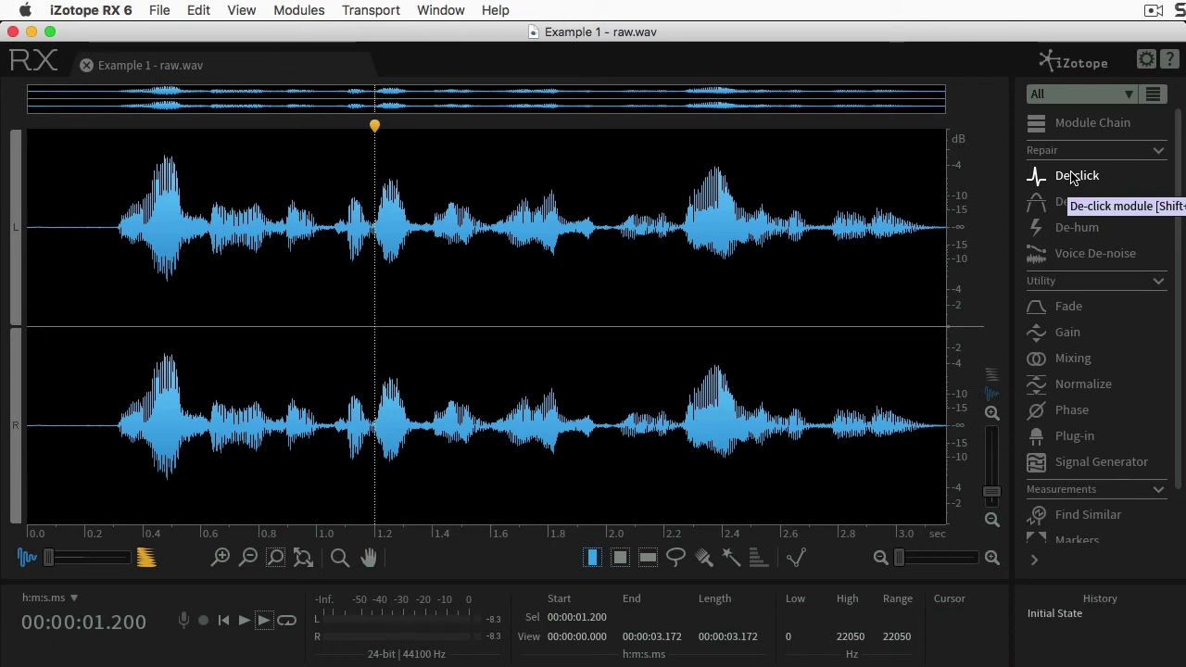
Load the Dan 1 De-click preset, keep the Low-latency algorithm at sensitivity 6.1, and process the whole clip.
{"action": "left_click", "coordinate": [1075, 176]}
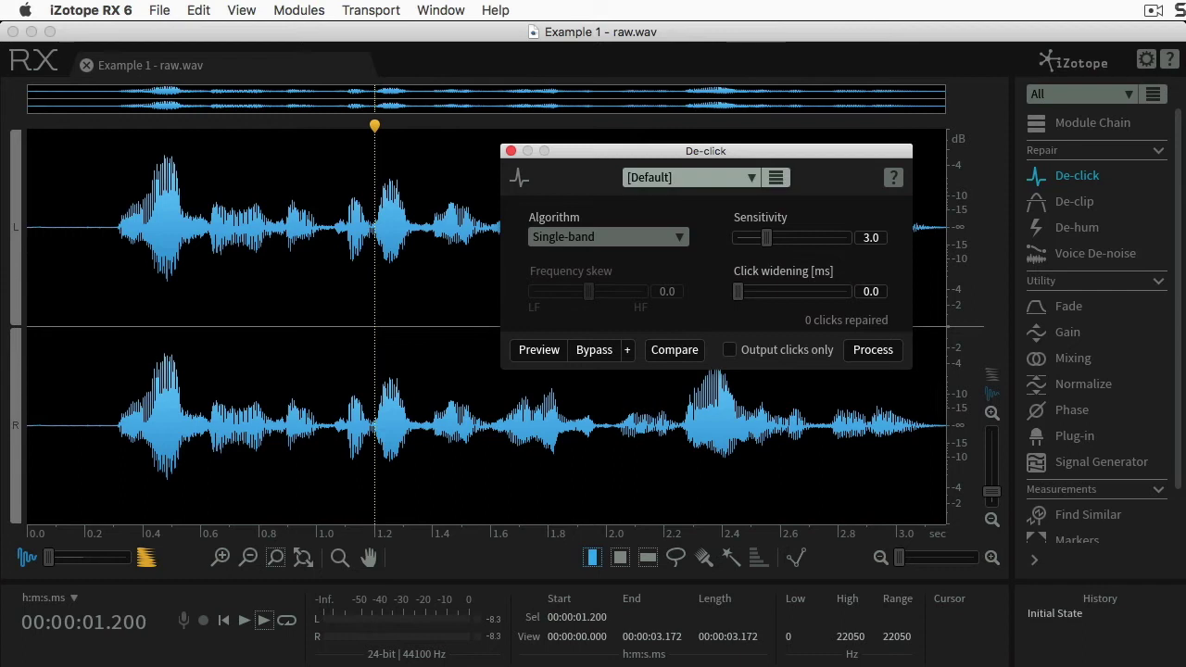
{"action": "left_click", "coordinate": [753, 179]}
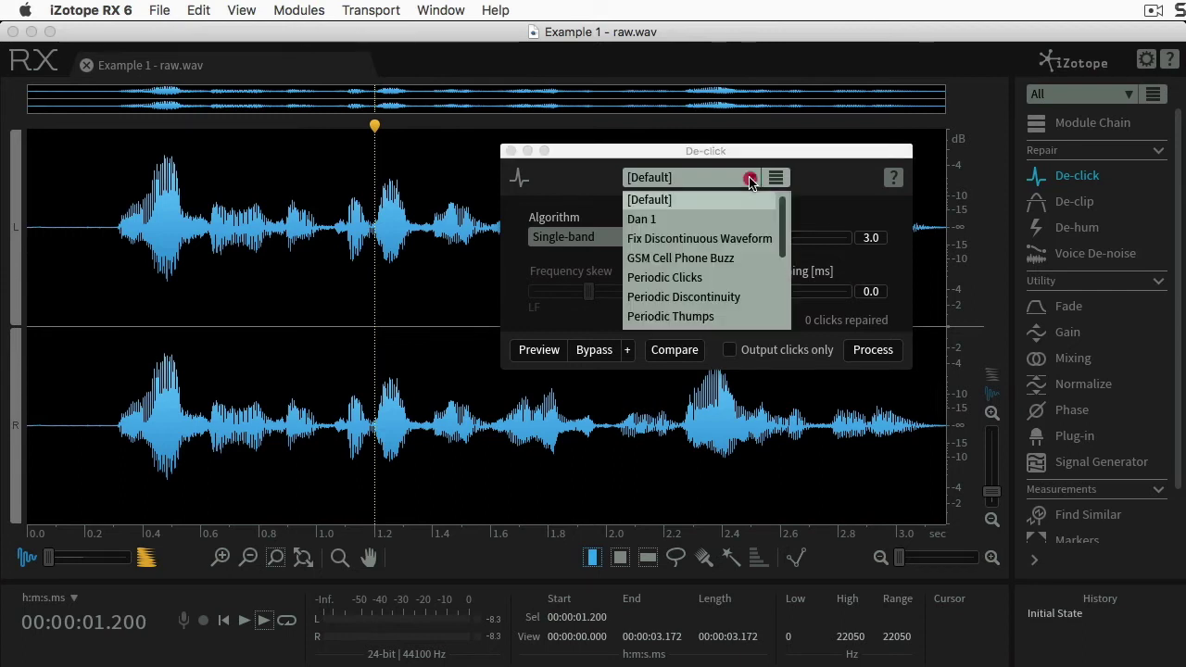
{"action": "left_click", "coordinate": [660, 223]}
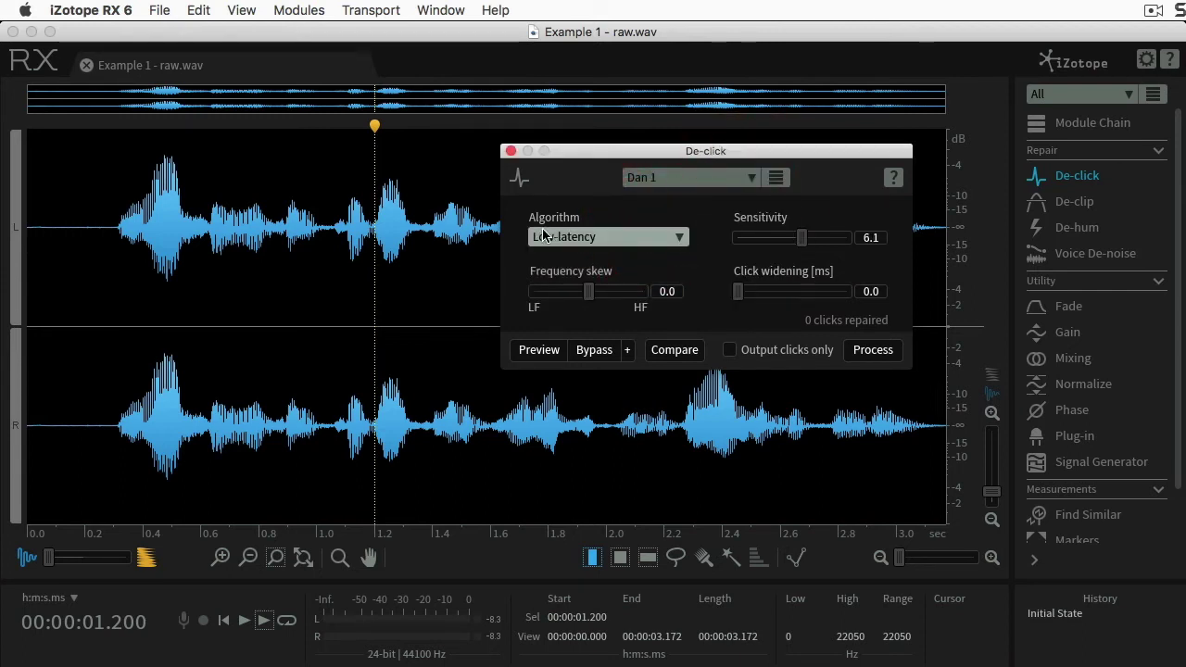
{"action": "left_click", "coordinate": [681, 239]}
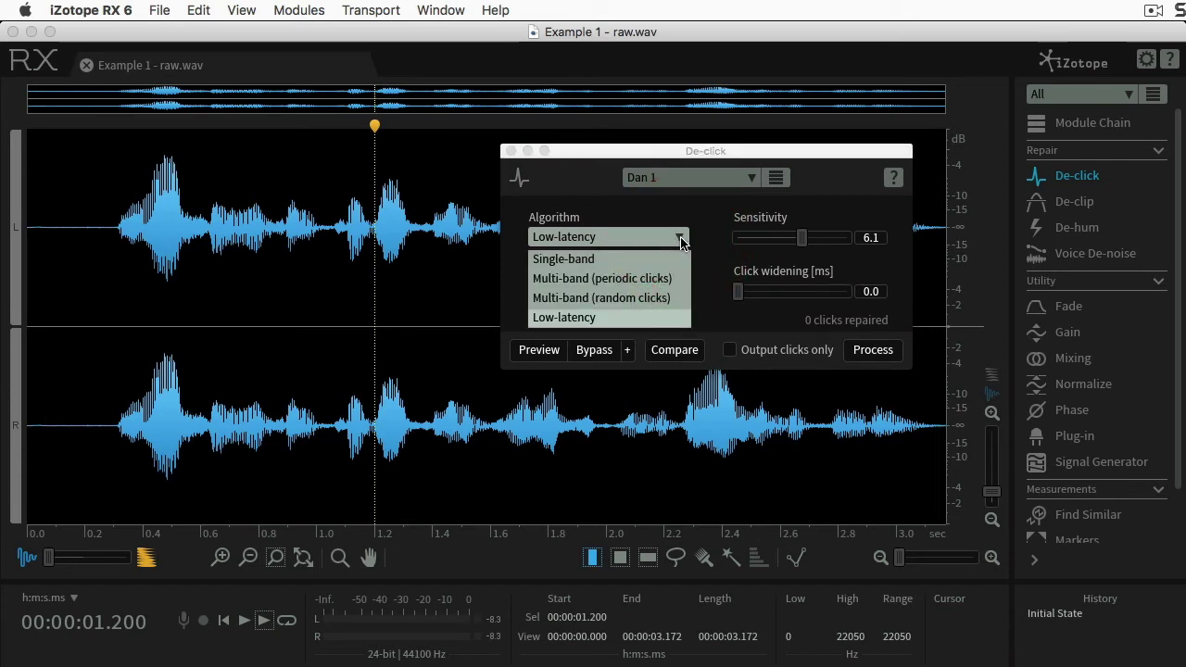
{"action": "left_click", "coordinate": [681, 239]}
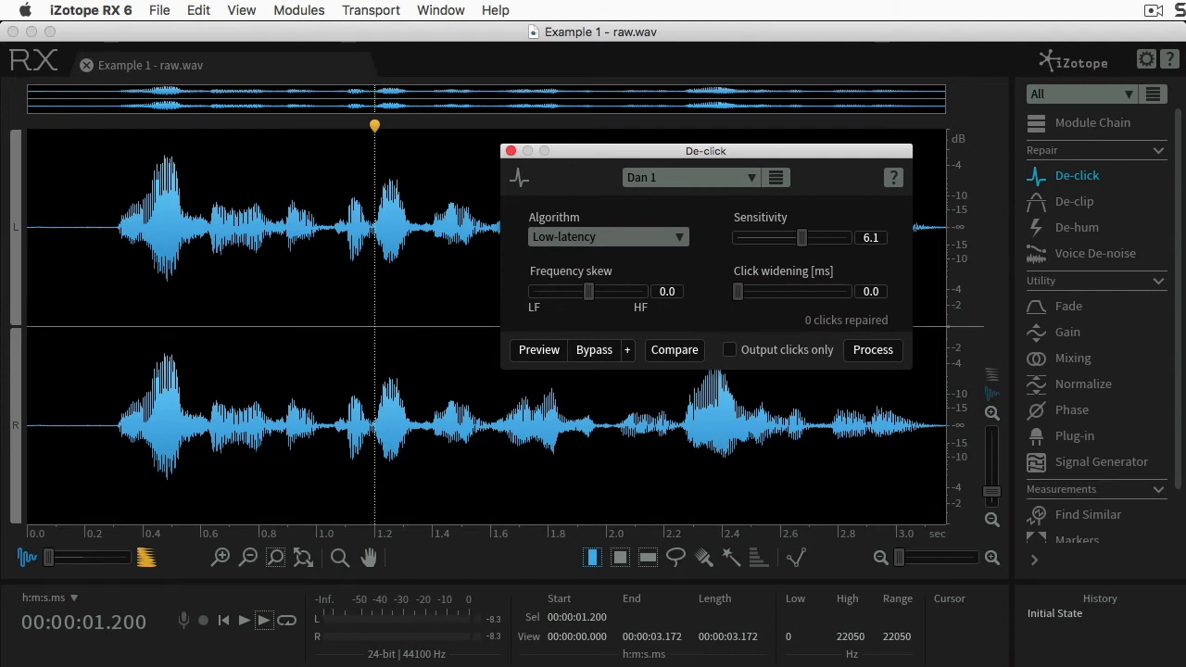
{"action": "left_click", "coordinate": [876, 353]}
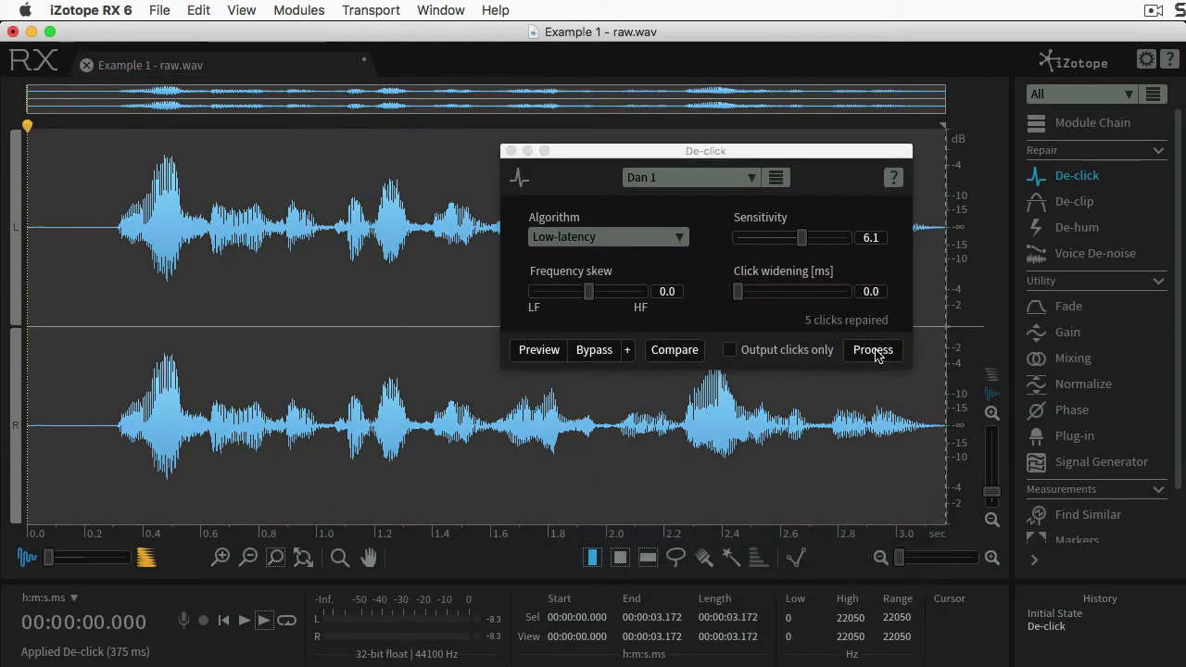
Compare the Initial State with the De-click result in History, then close the De-click module.
{"action": "left_click", "coordinate": [1062, 617]}
{"action": "left_click", "coordinate": [1052, 626]}
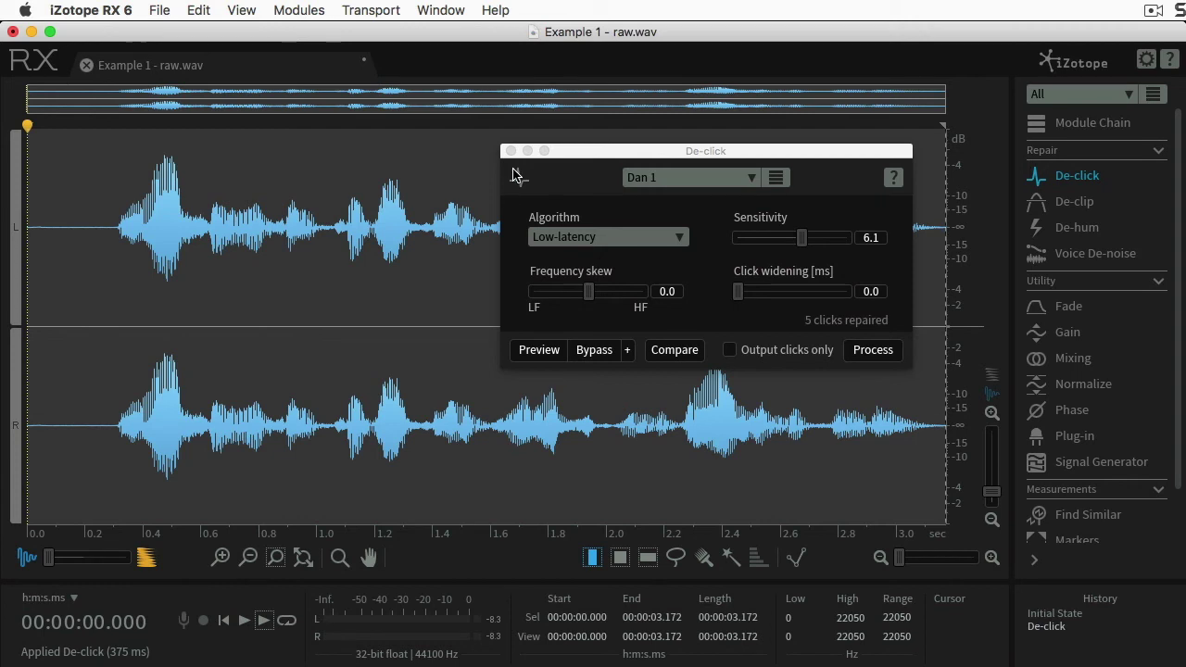
{"action": "left_click", "coordinate": [510, 152]}
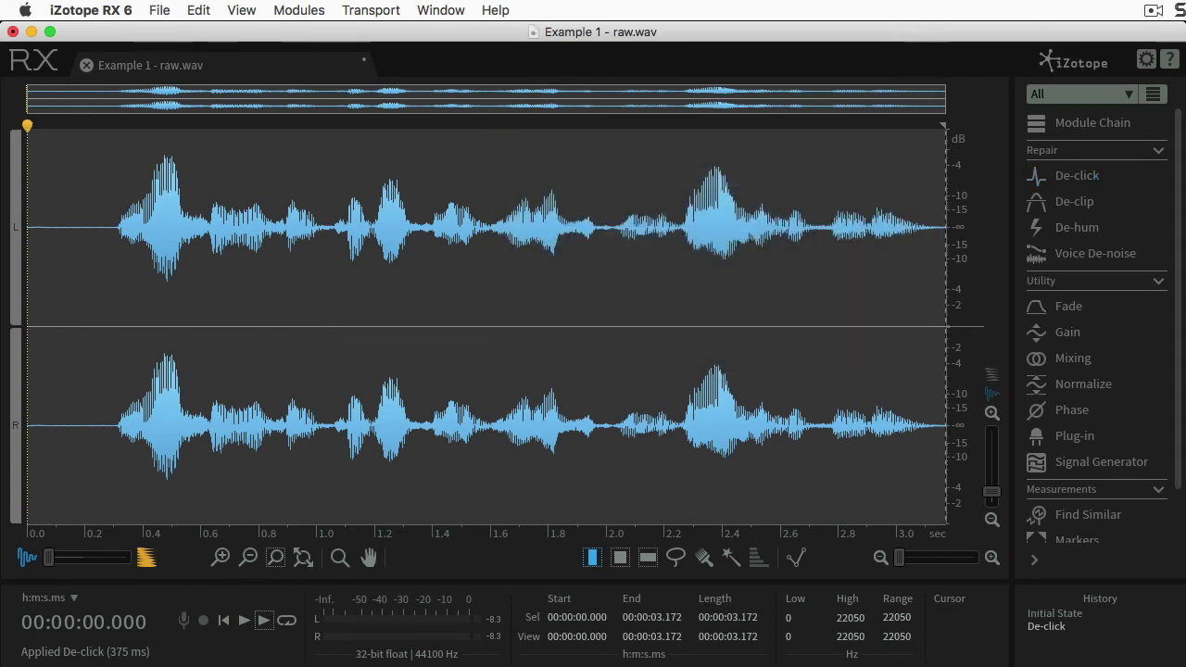
Play the cleaned clip, its lead-in and the repaired pause near 2.1 s, then clear the selection.
{"action": "left_click", "coordinate": [241, 626]}
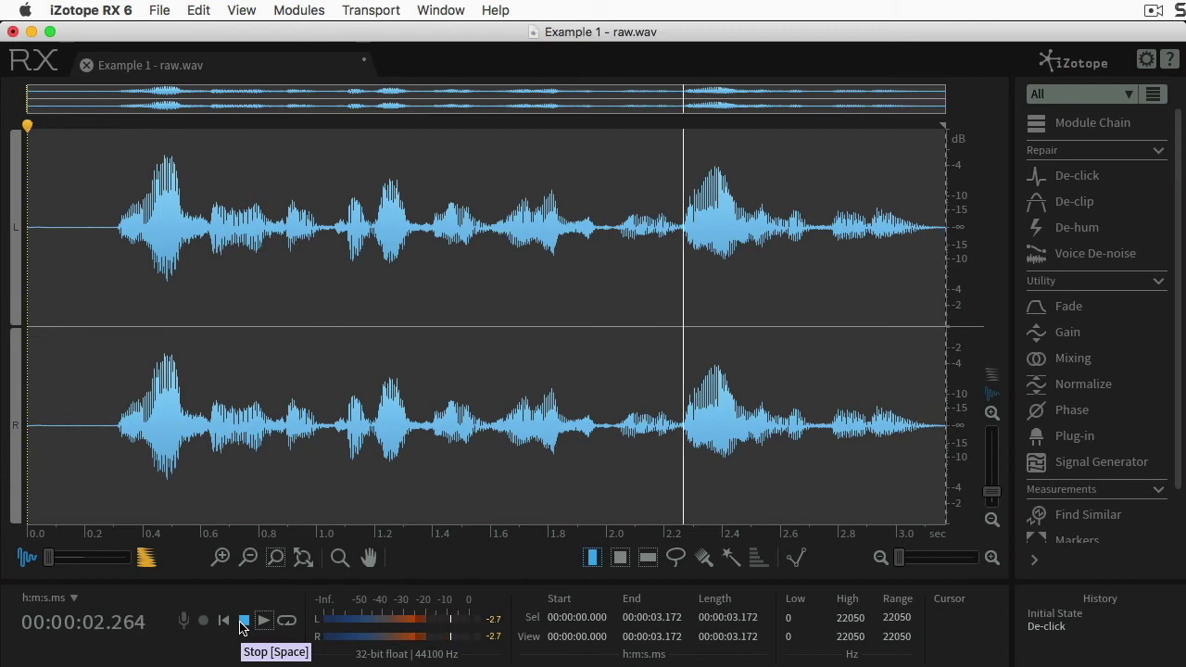
{"action": "left_click", "coordinate": [240, 625]}
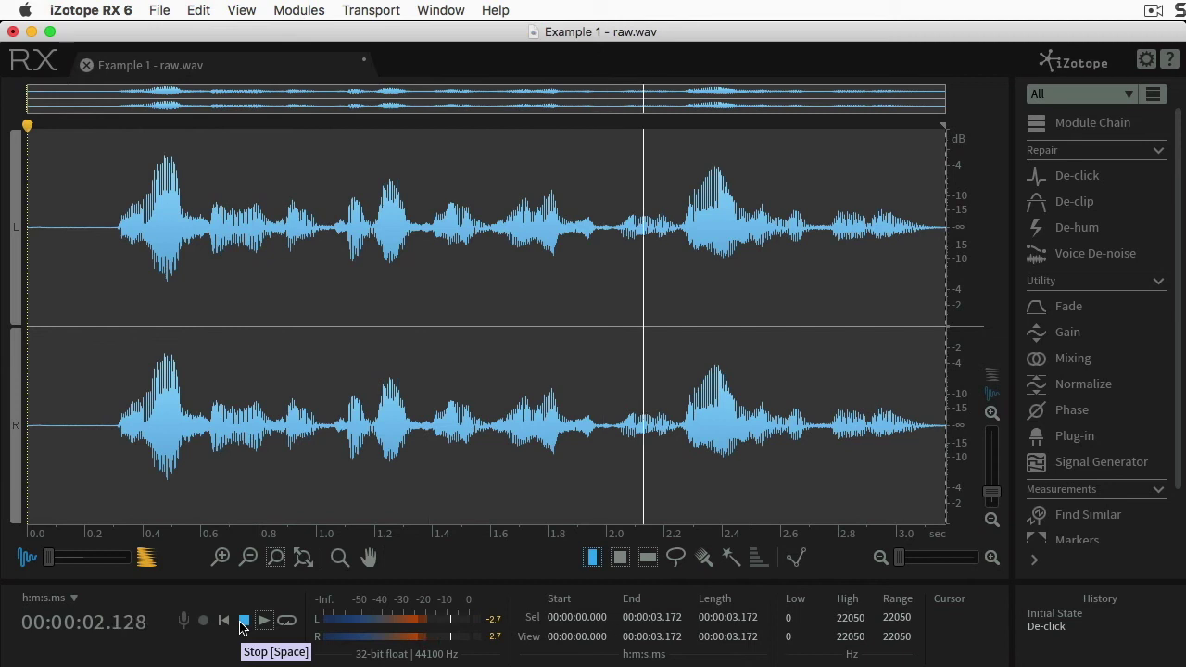
{"action": "left_click_drag", "start_coordinate": [26, 325], "coordinate": [117, 328]}
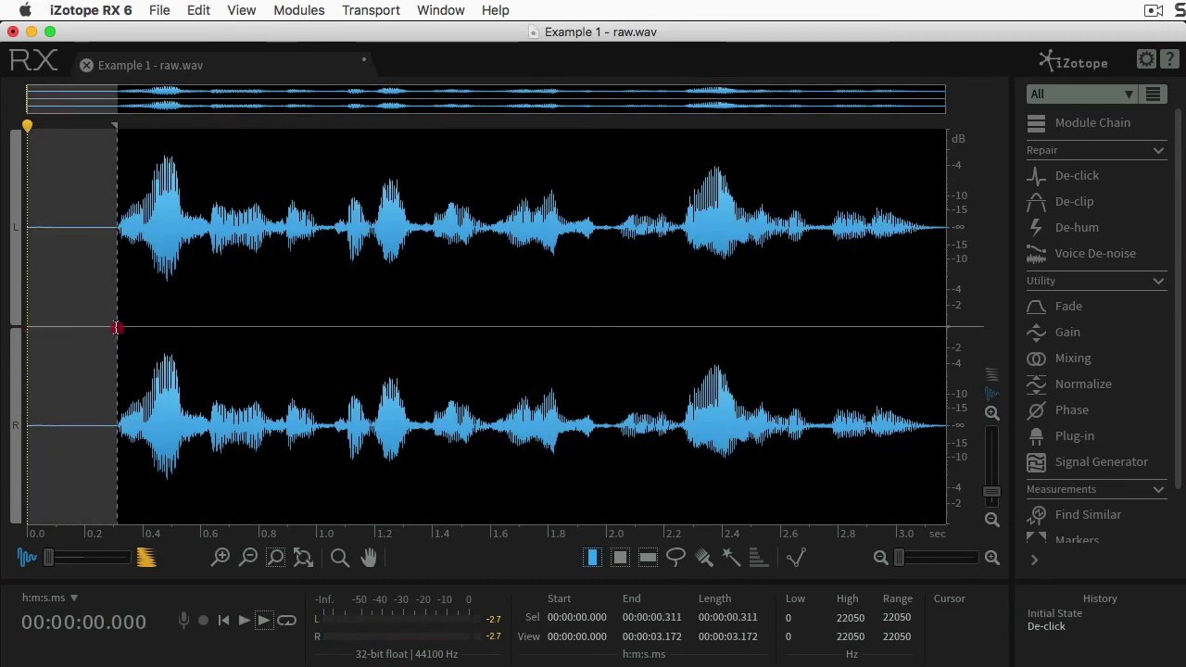
{"action": "left_click", "coordinate": [263, 622]}
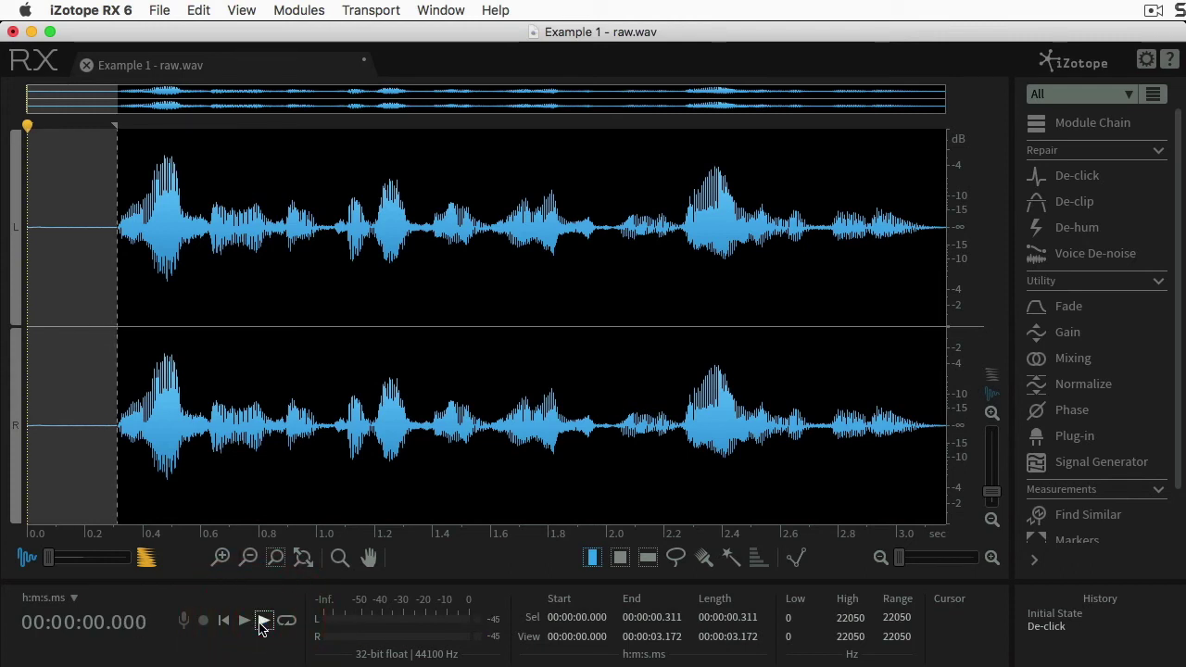
{"action": "left_click", "coordinate": [263, 622]}
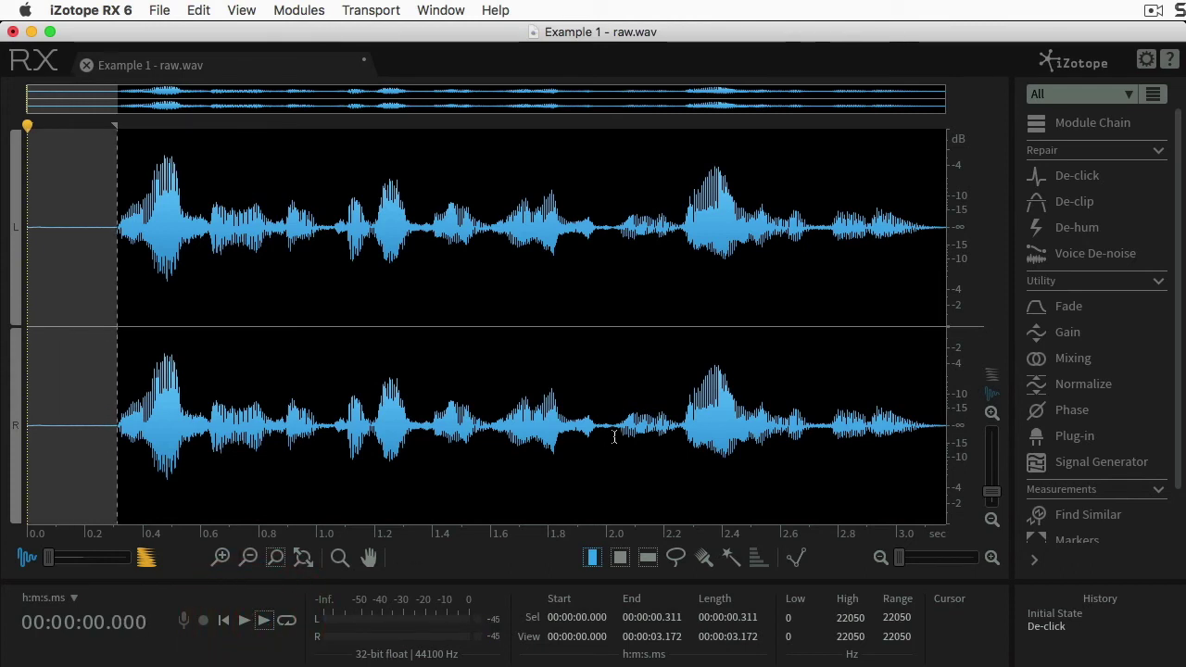
{"action": "left_click_drag", "start_coordinate": [634, 422], "coordinate": [706, 417]}
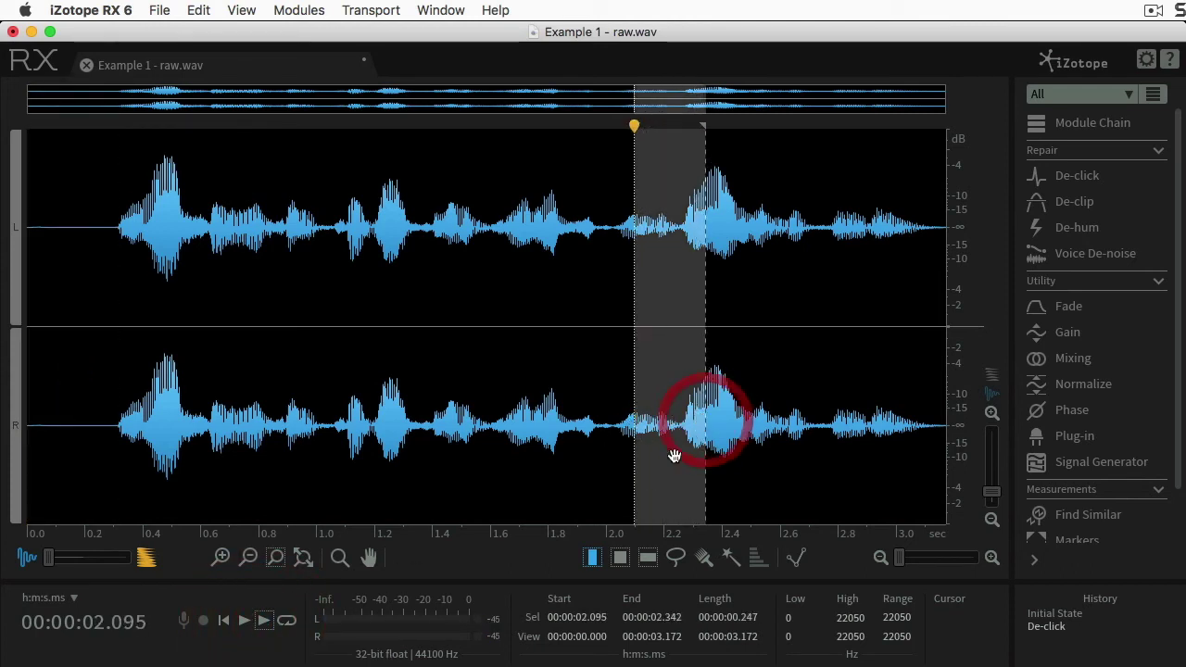
{"action": "left_click", "coordinate": [263, 622]}
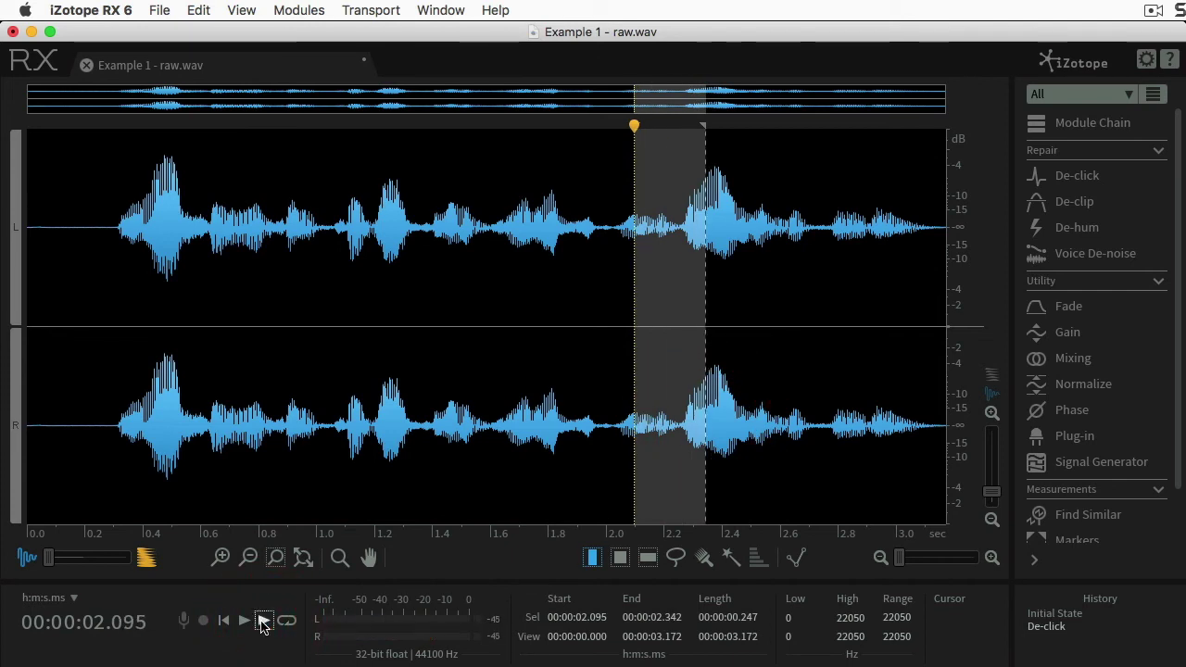
{"action": "left_click", "coordinate": [263, 622]}
{"action": "left_click", "coordinate": [424, 278]}
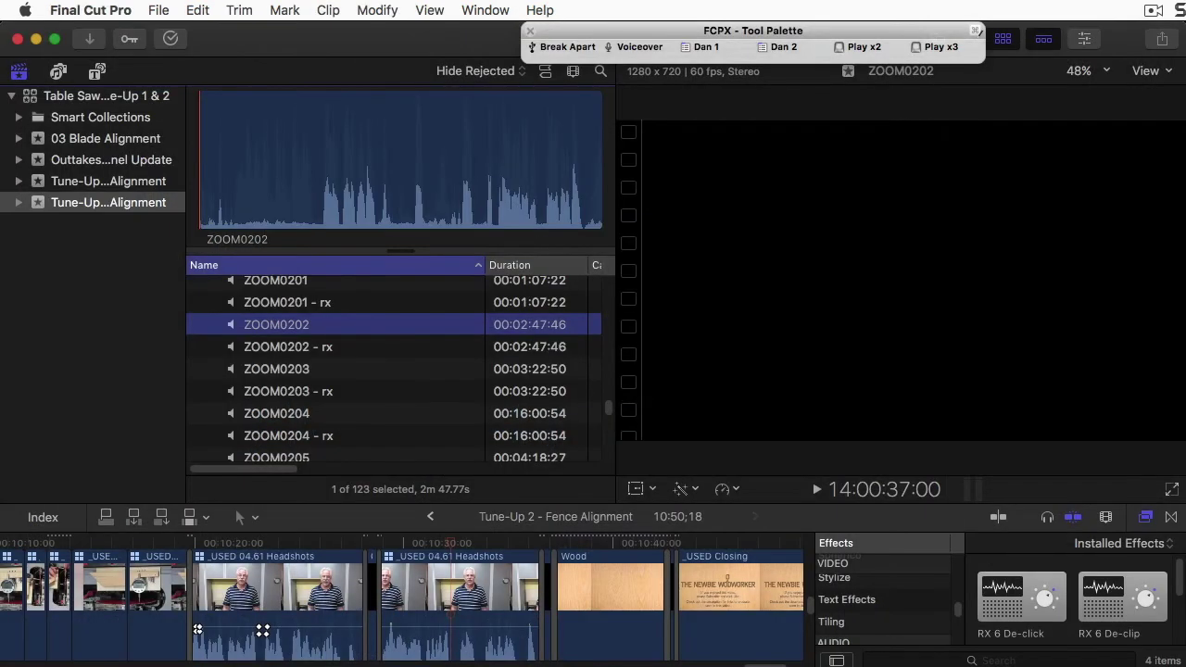
Select ZOOM0202 - rx in the Final Cut Pro browser list.
{"action": "left_click", "coordinate": [288, 346]}
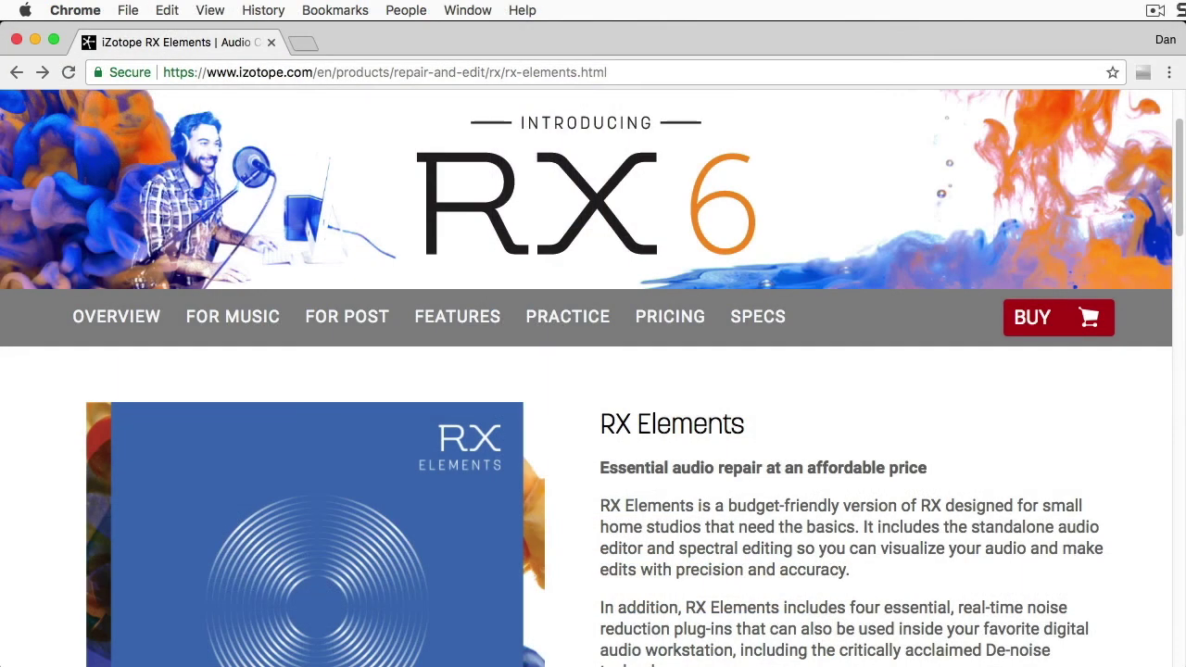
Scroll the RX Elements page down to the Features section with De-click and De-hum.
{"action": "scroll", "coordinate": [587, 378], "scroll_direction": "down", "scroll_amount": 10}
{"action": "scroll", "coordinate": [940, 609], "scroll_direction": "down", "scroll_amount": 6}
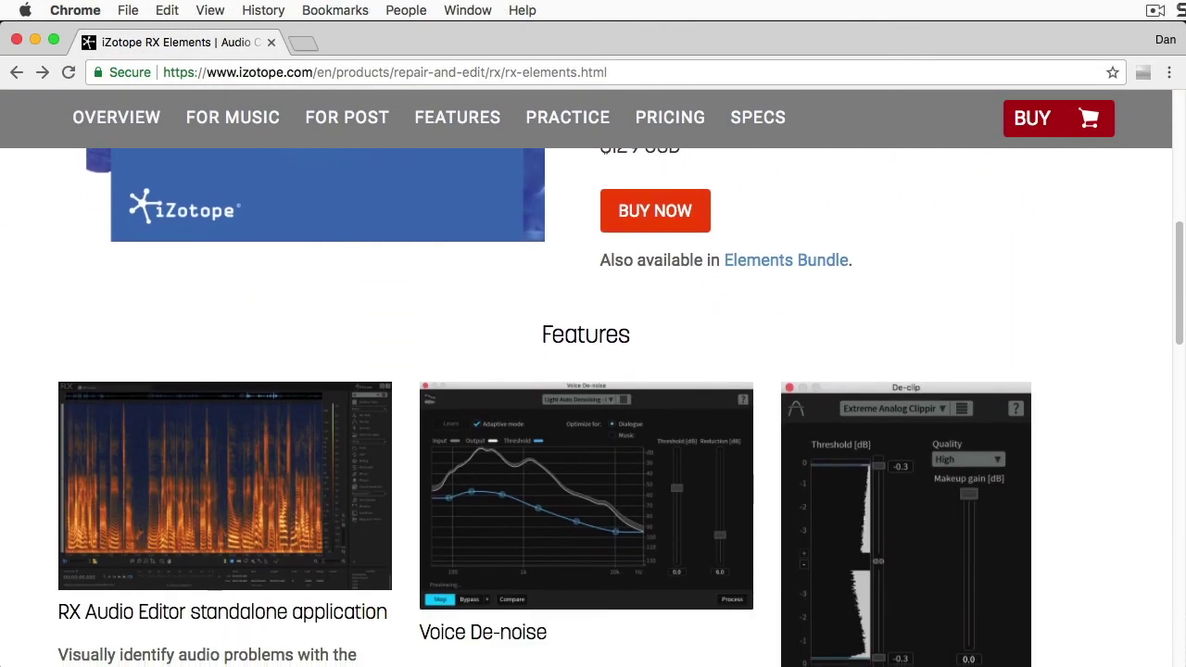
{"action": "scroll", "coordinate": [940, 609], "scroll_direction": "down", "scroll_amount": 9}
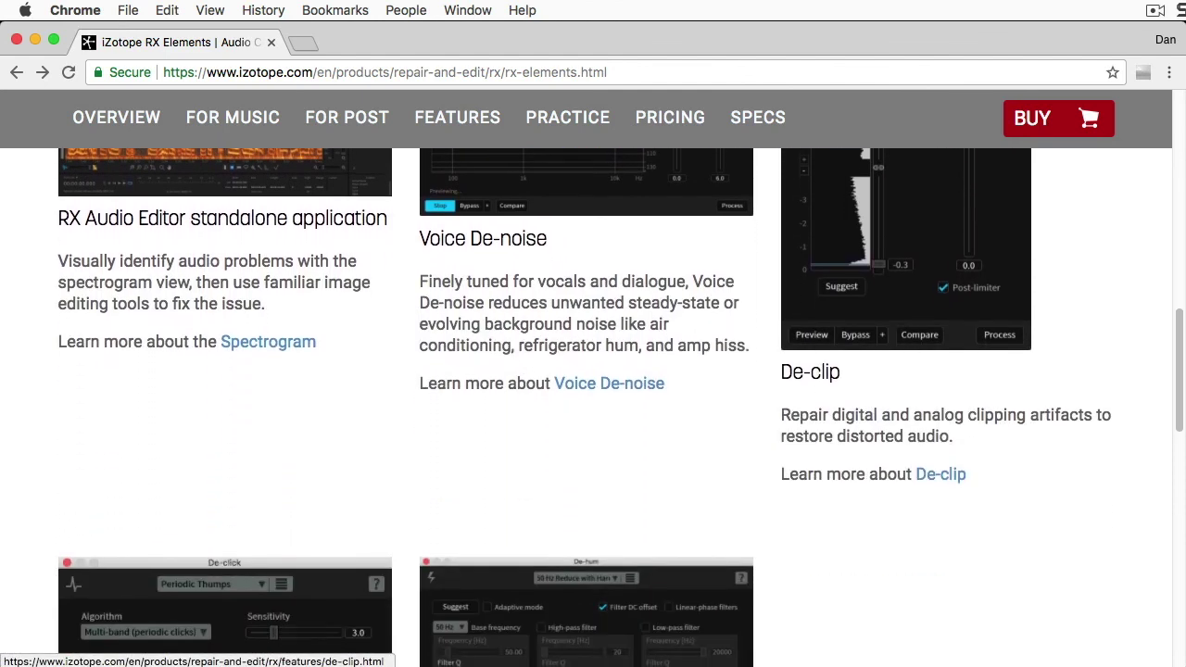
{"action": "scroll", "coordinate": [593, 407], "scroll_direction": "down", "scroll_amount": 7}
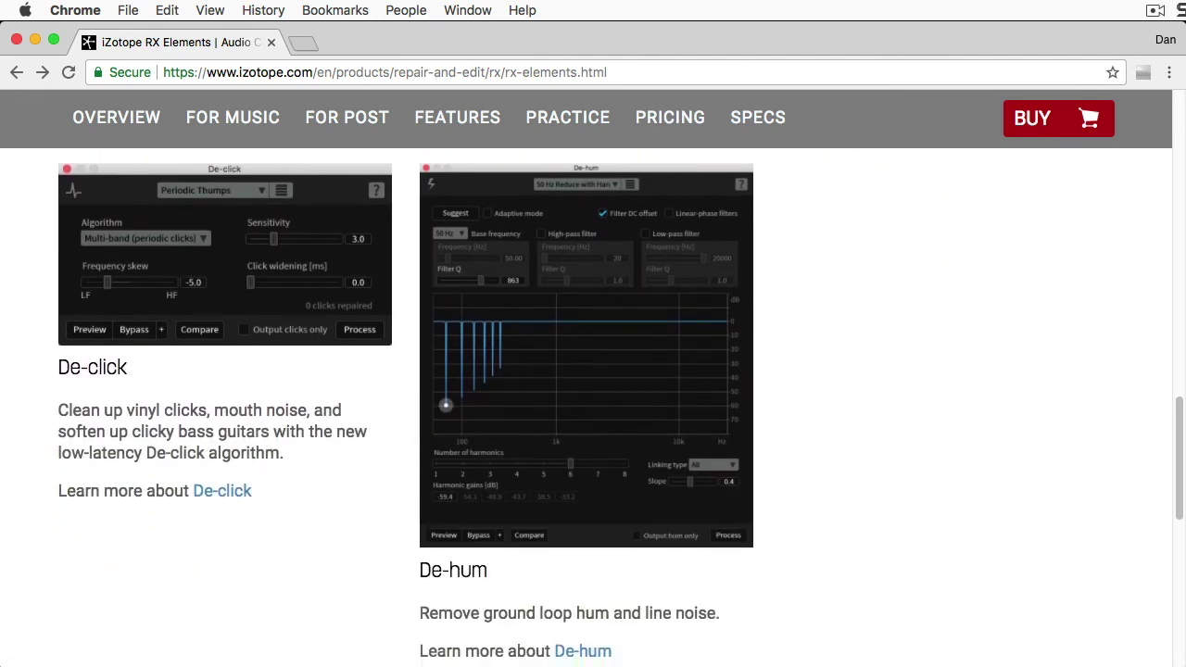